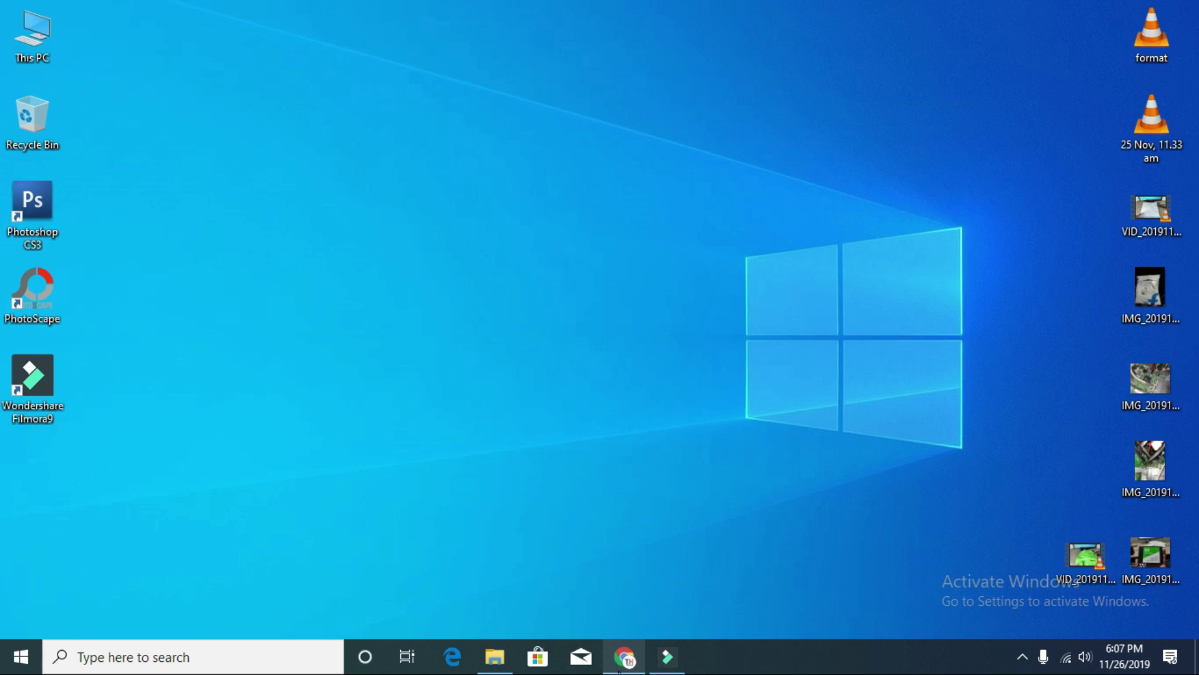
# Open USB Drive (I:) from This PC to check its contents, and close the window
pyautogui.doubleClick(7, 37)
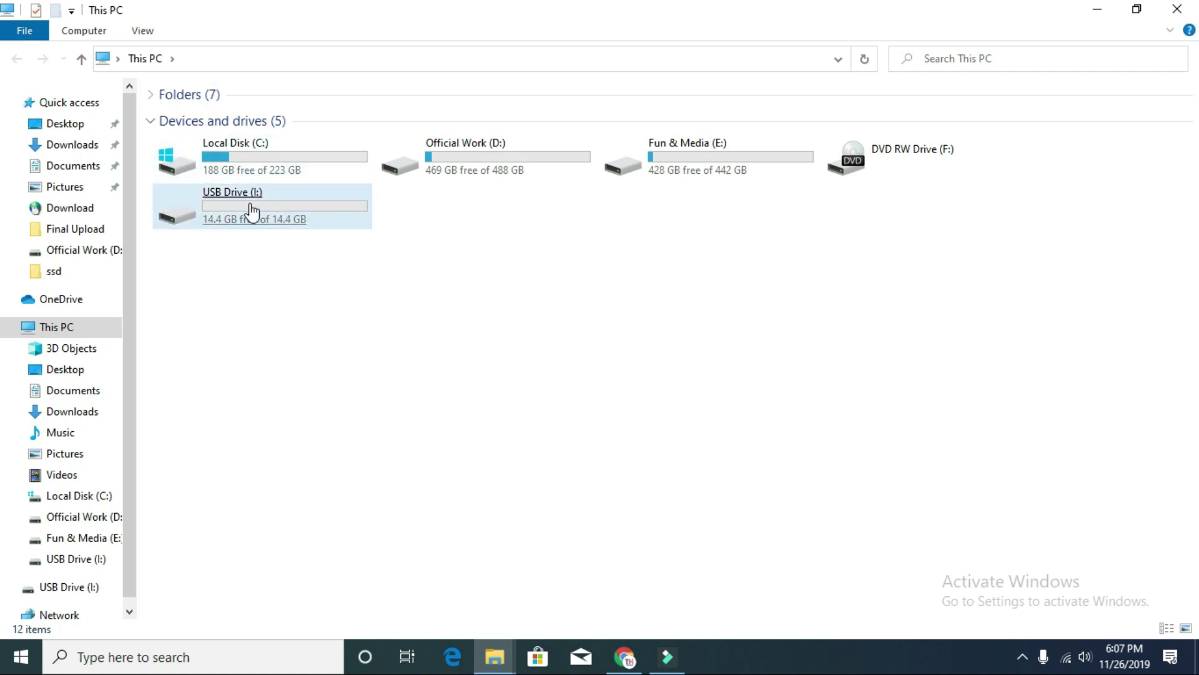
pyautogui.click(197, 226)
pyautogui.click(200, 241)
pyautogui.doubleClick(275, 201)
pyautogui.click(17, 58)
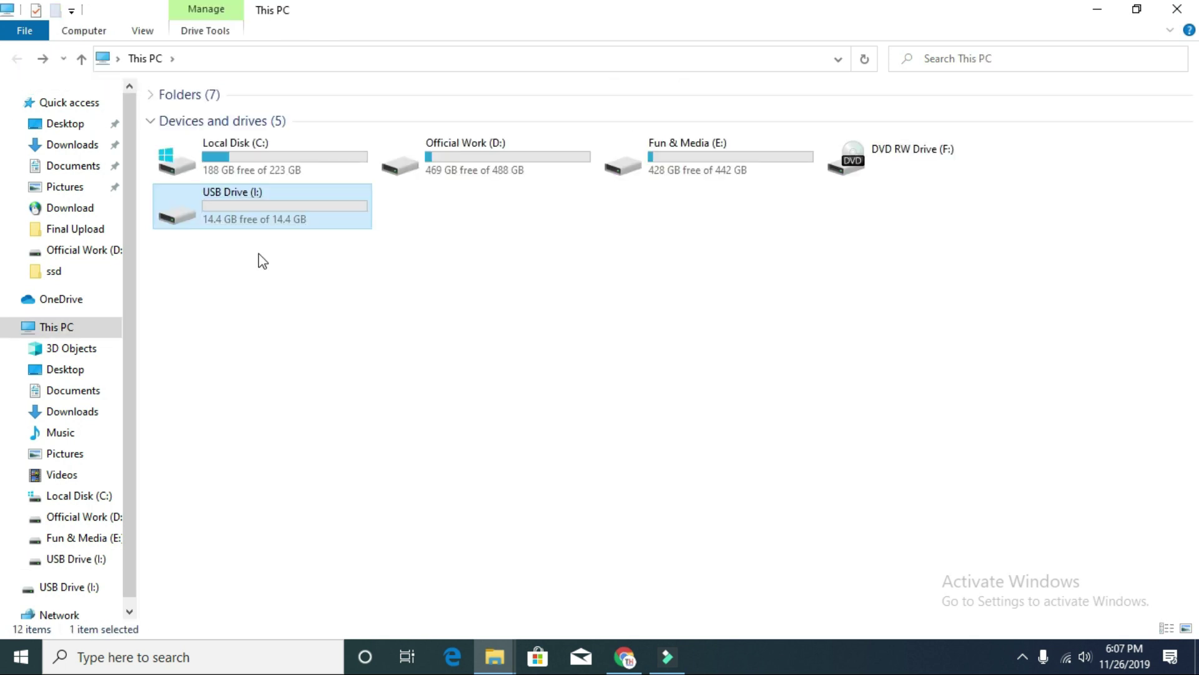
pyautogui.doubleClick(220, 214)
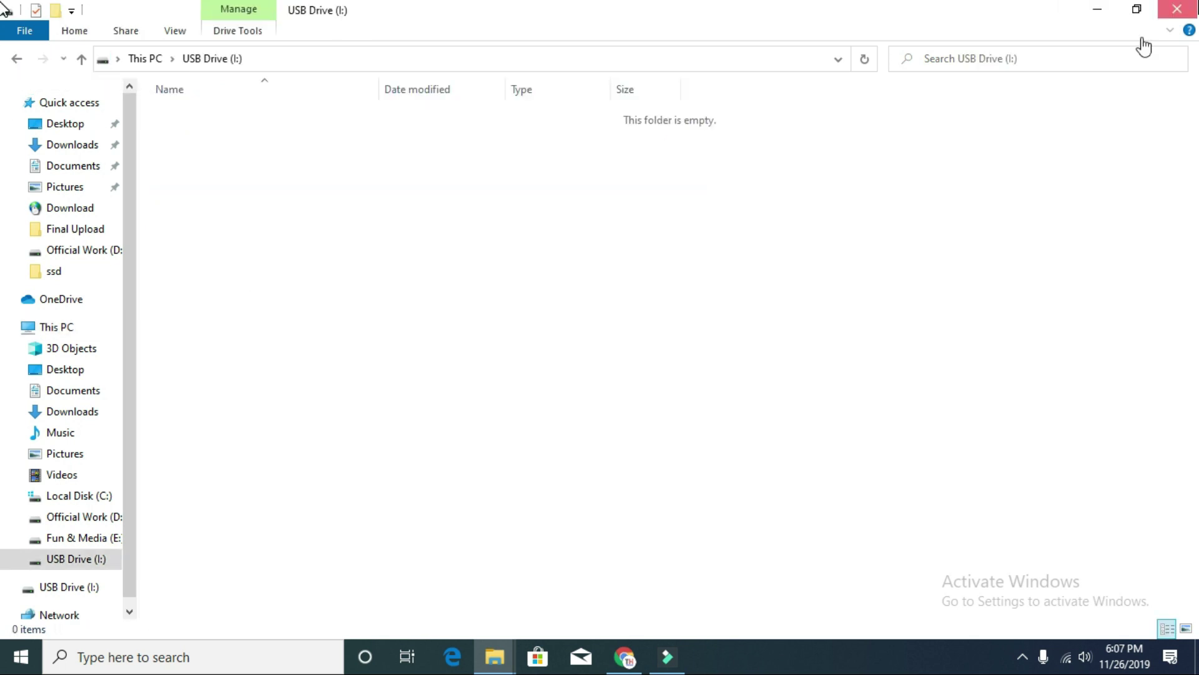
pyautogui.click(1177, 9)
# Switch to Chrome and search Google for "download windows 10"
pyautogui.click(635, 656)
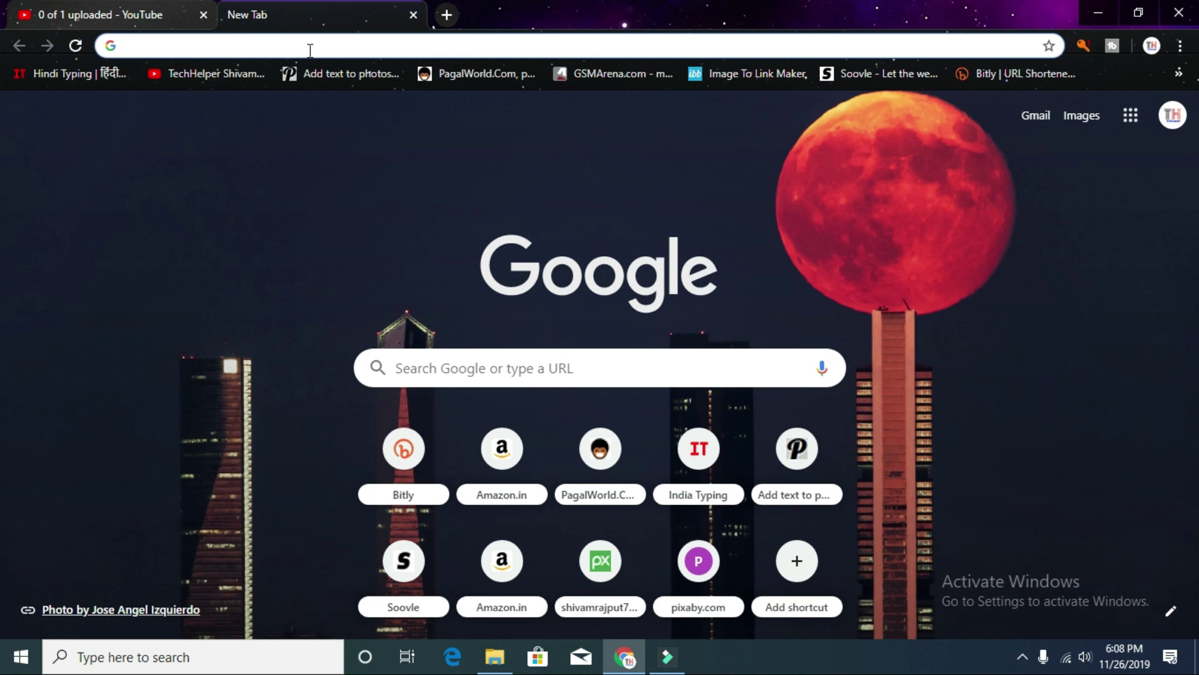
pyautogui.write('DOWNLAOD WIND')
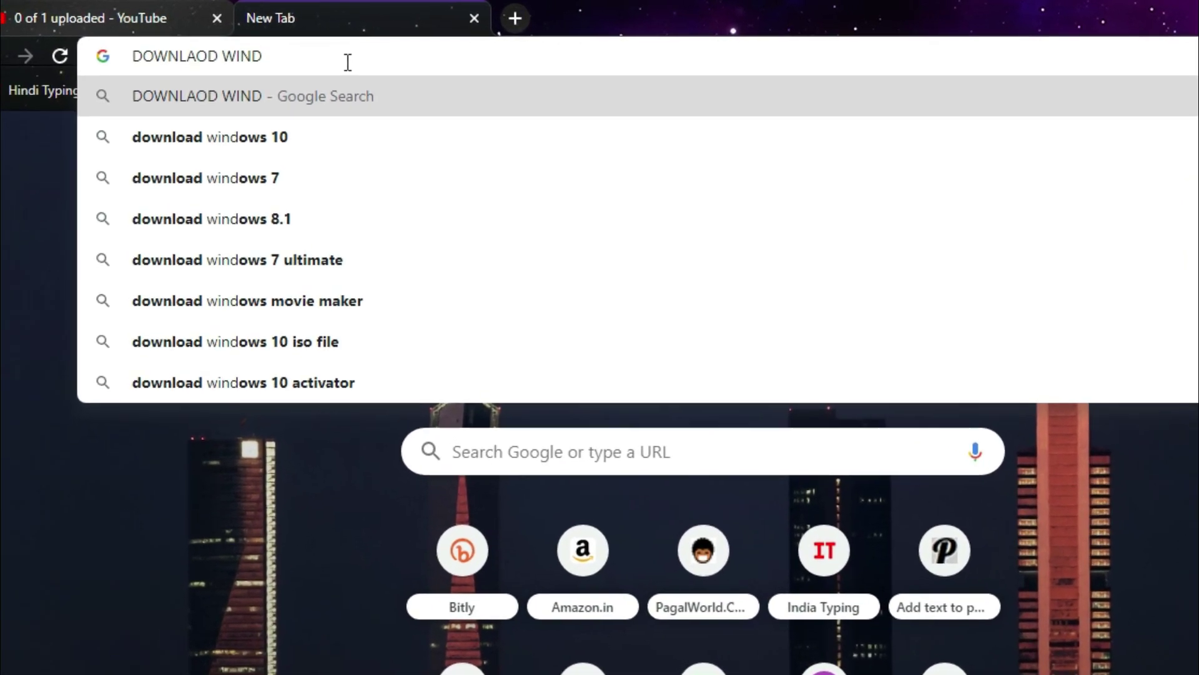
pyautogui.press('Down')
pyautogui.press('Down')
pyautogui.press('Down')
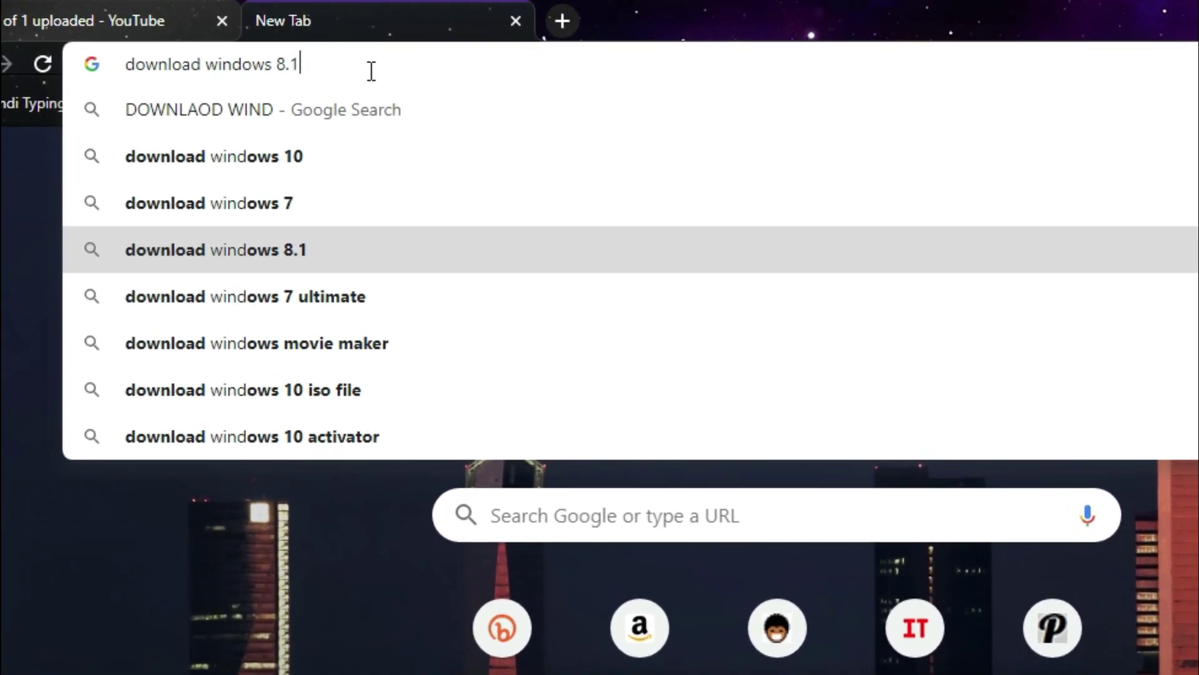
pyautogui.press('Up')
pyautogui.press('Up')
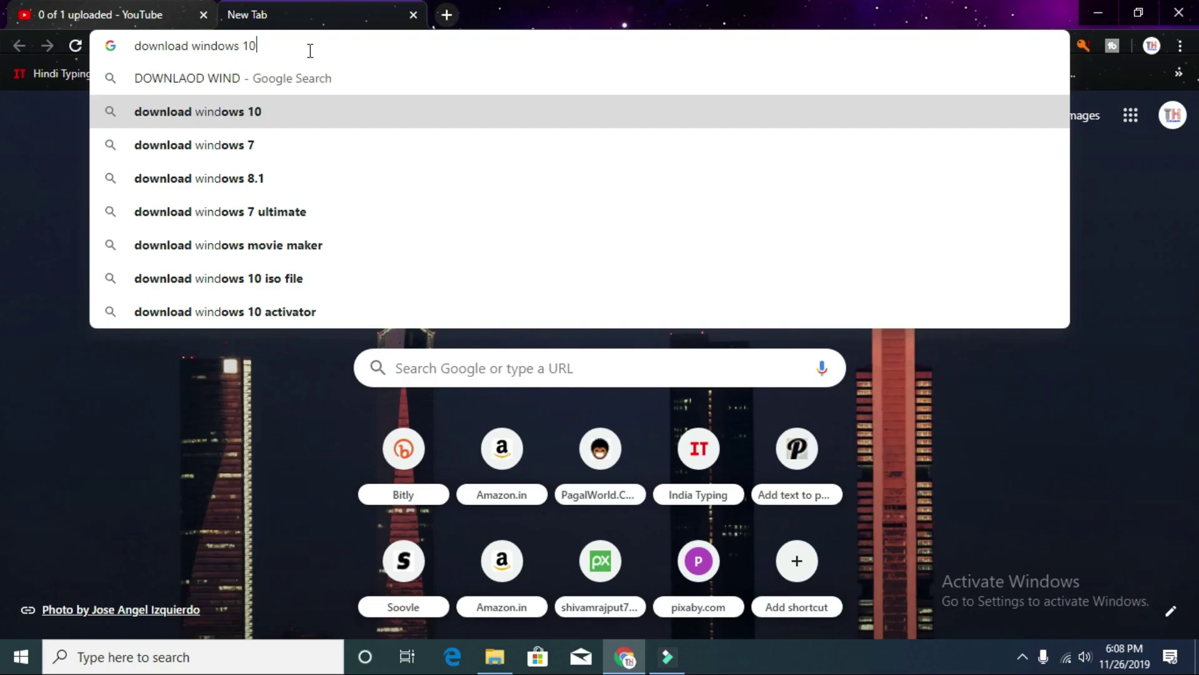
pyautogui.press('Return')
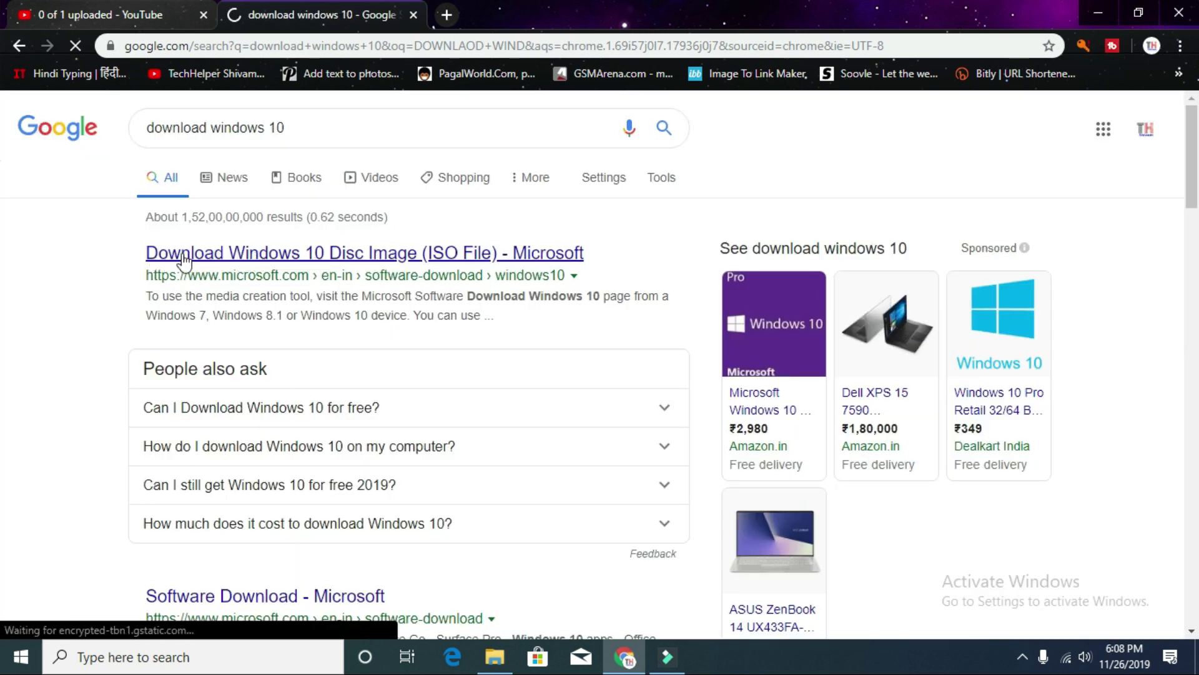
# Open Microsoft's Windows 10 download page from the results and download the media creation tool
pyautogui.click(387, 258)
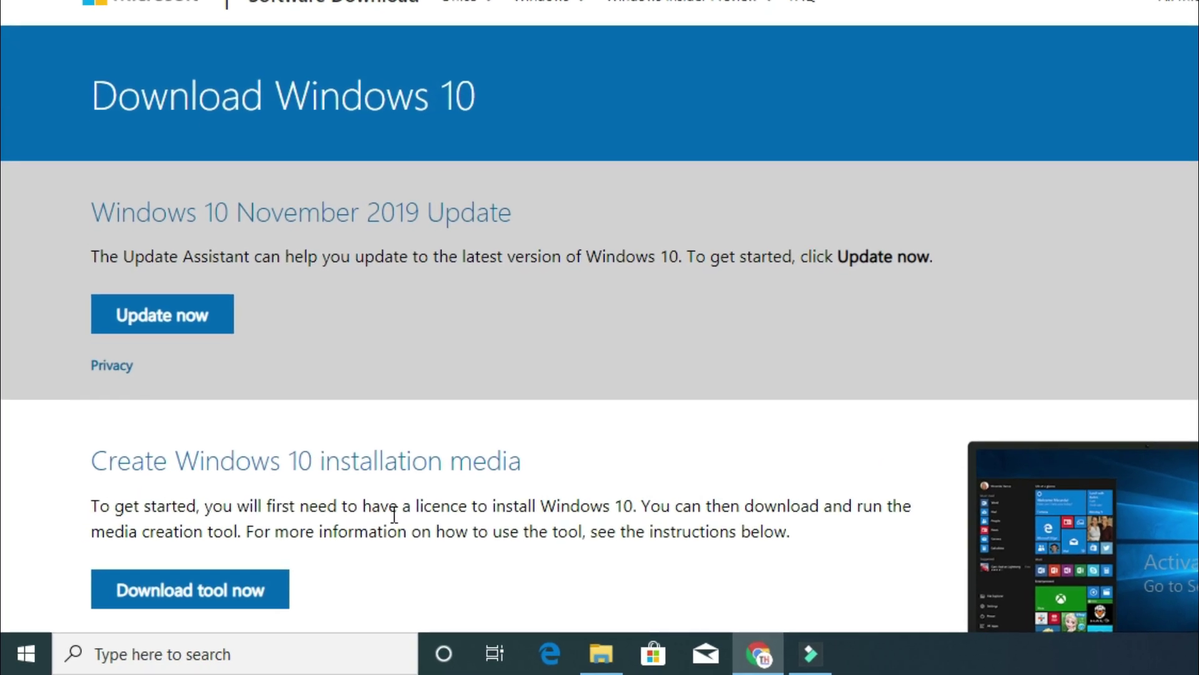
pyautogui.scroll(-2, 279, 516)
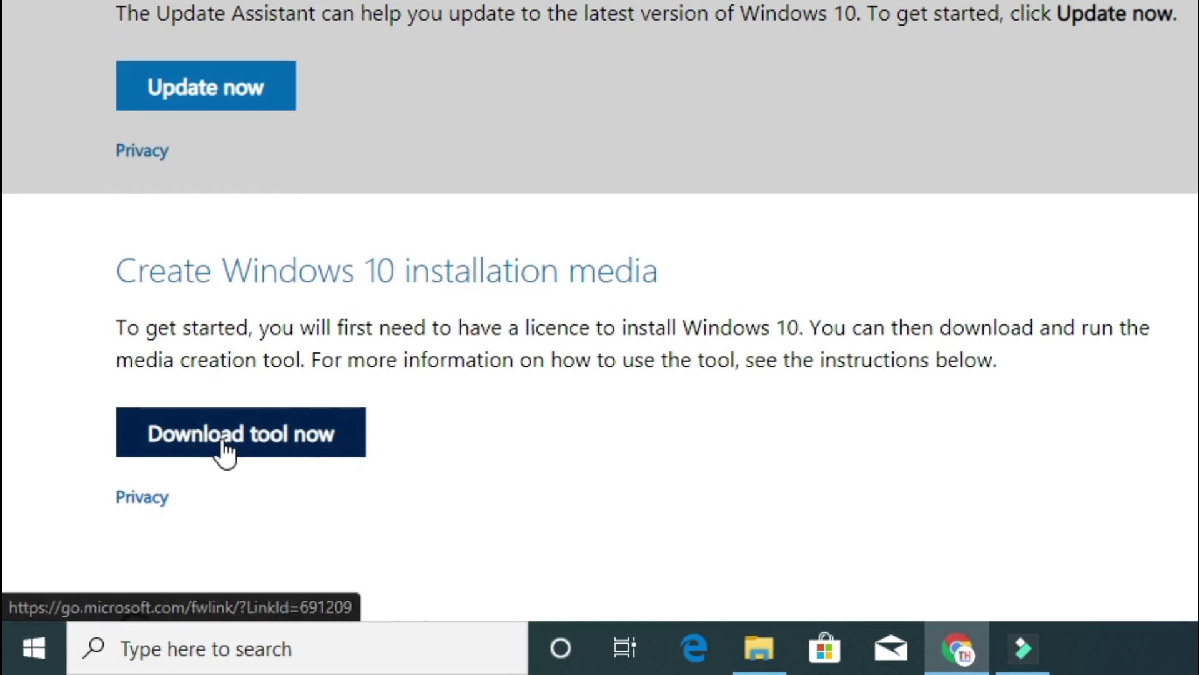
pyautogui.click(231, 437)
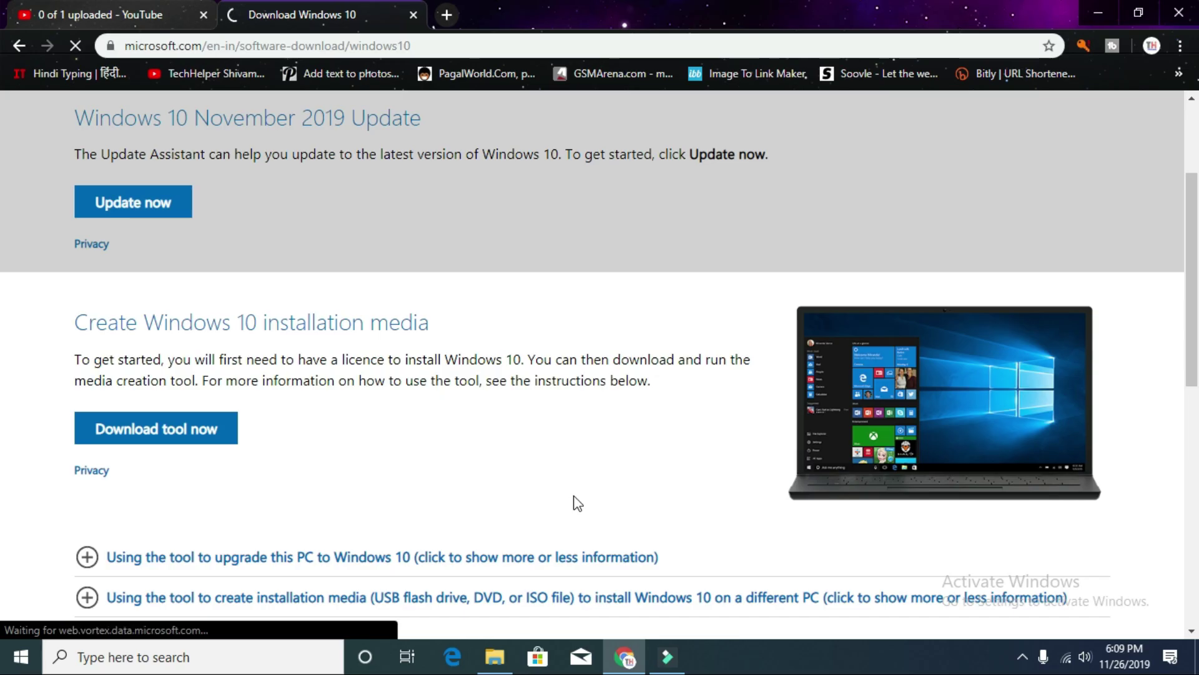
pyautogui.click(219, 445)
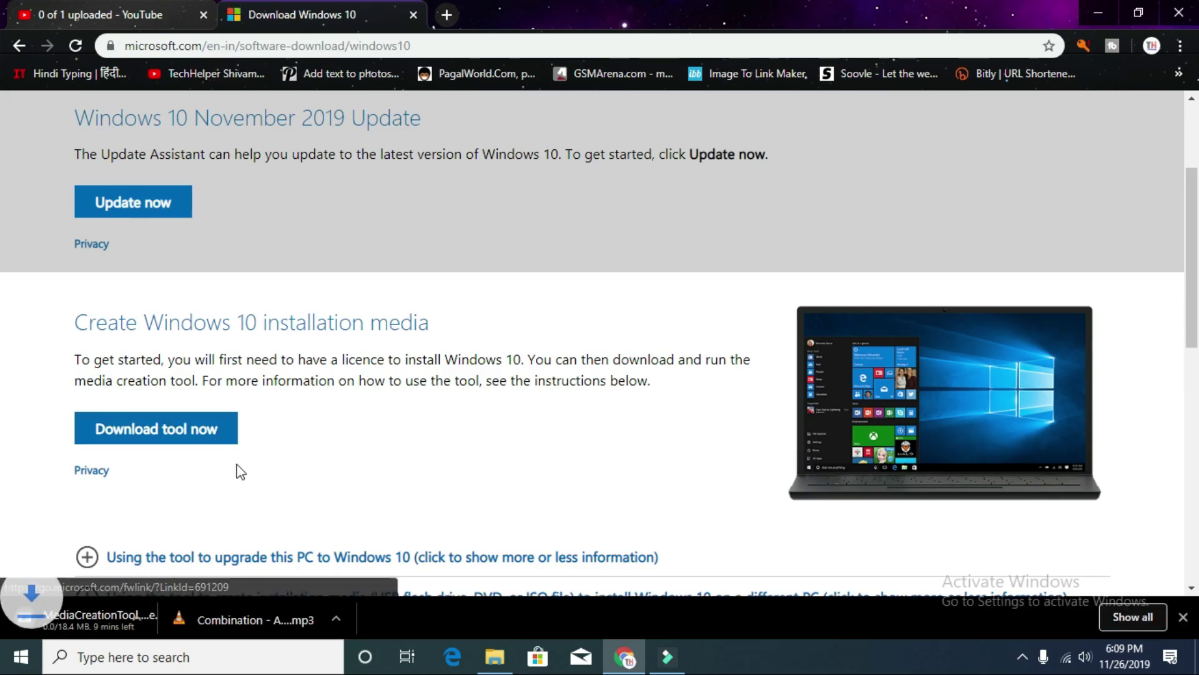
# Find the downloaded MediaCreationTool1909 file in the Downloads folder and launch it
pyautogui.hotkey('ctrl', 'j')
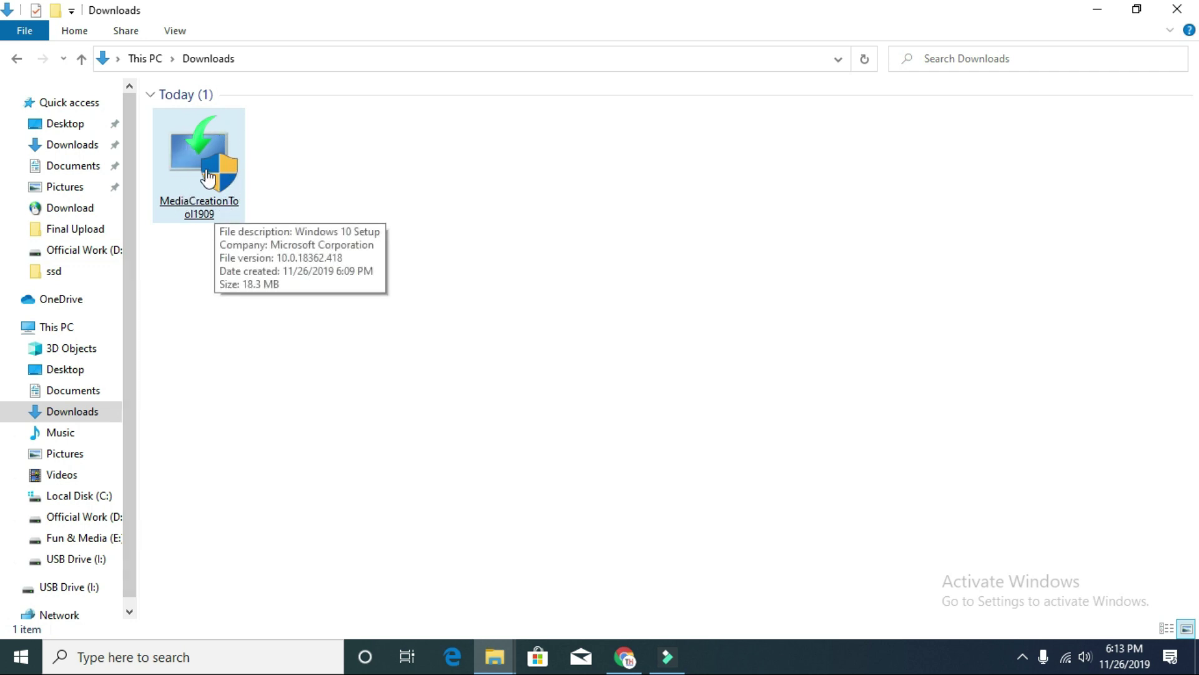
pyautogui.click(213, 176)
pyautogui.rightClick(226, 169)
pyautogui.click(246, 179)
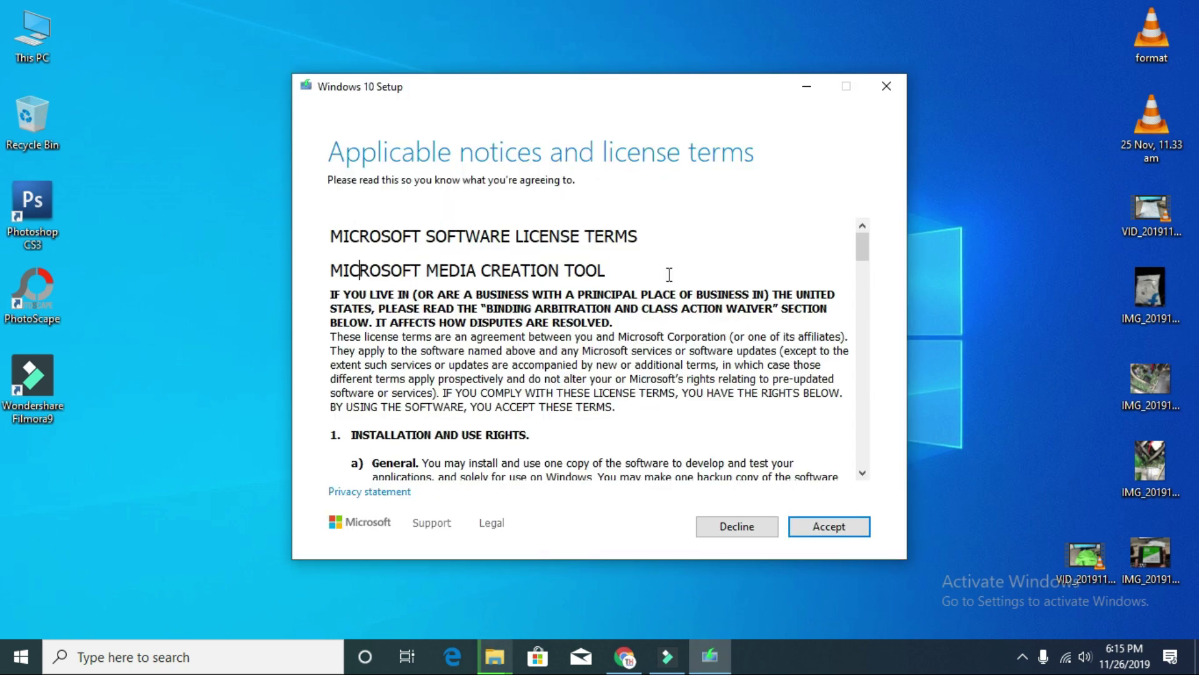
# Skim through the Microsoft software license terms in Windows 10 Setup and accept them
pyautogui.click(554, 62)
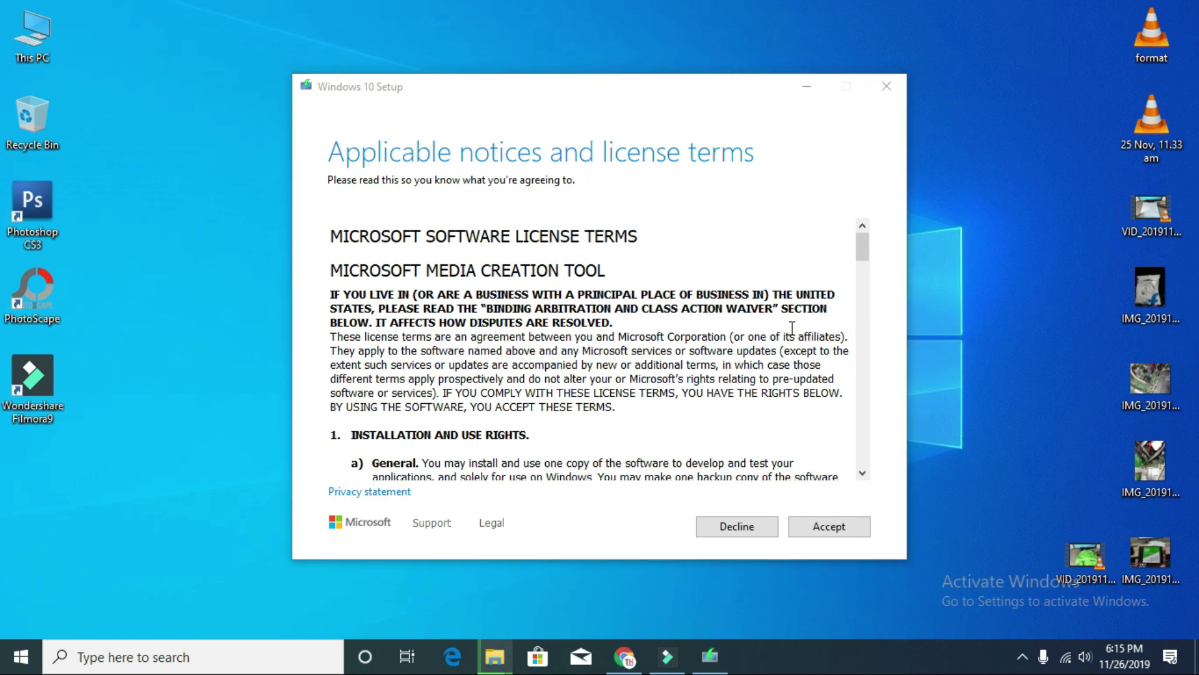
pyautogui.moveTo(863, 247); pyautogui.dragTo(863, 403)
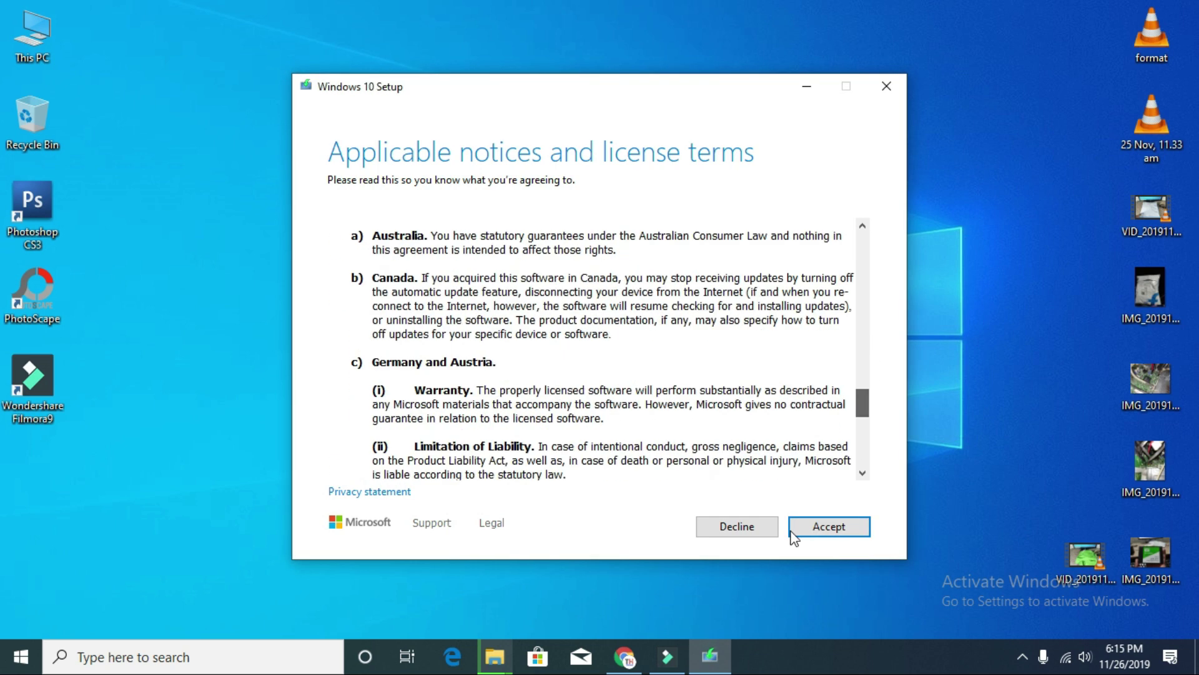
pyautogui.click(840, 533)
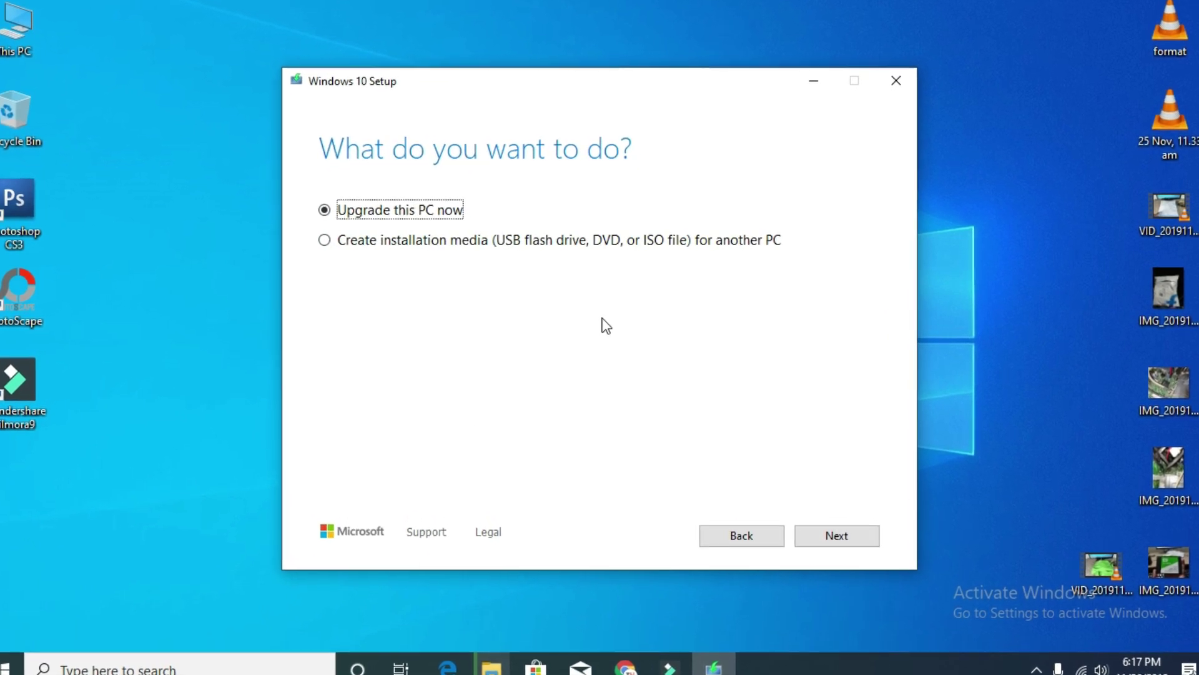
# Choose to create installation media (USB flash drive, DVD, or ISO file) for another PC and continue
pyautogui.click(350, 243)
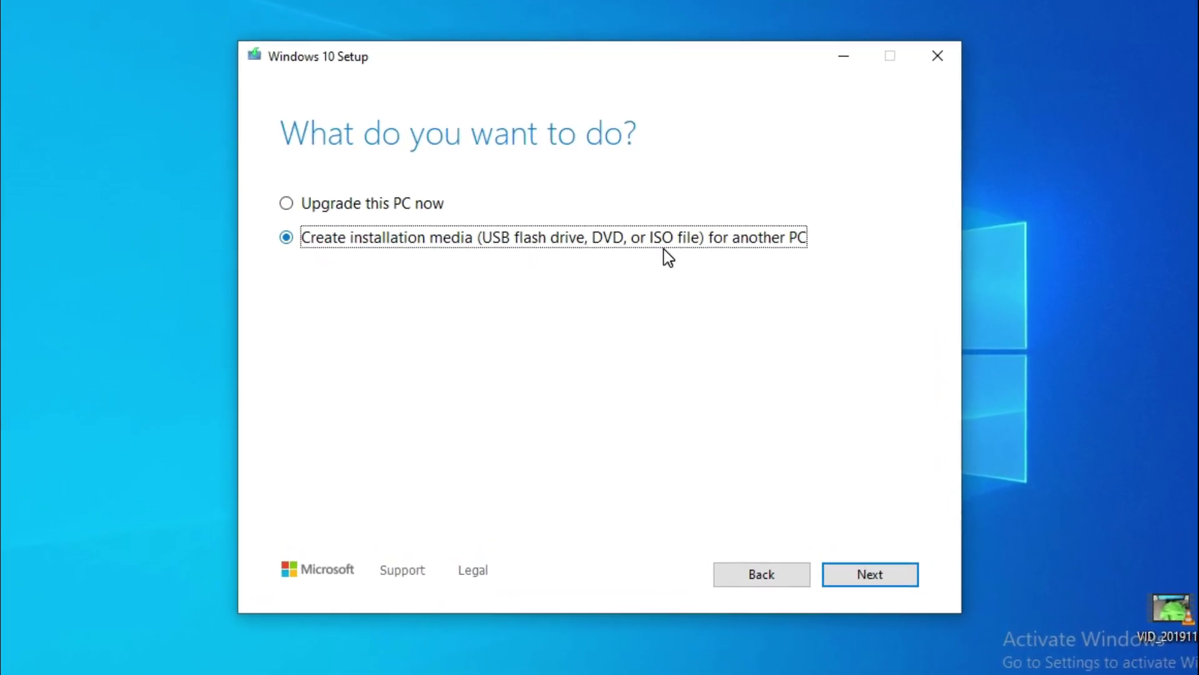
pyautogui.press('Up')
pyautogui.click(303, 240)
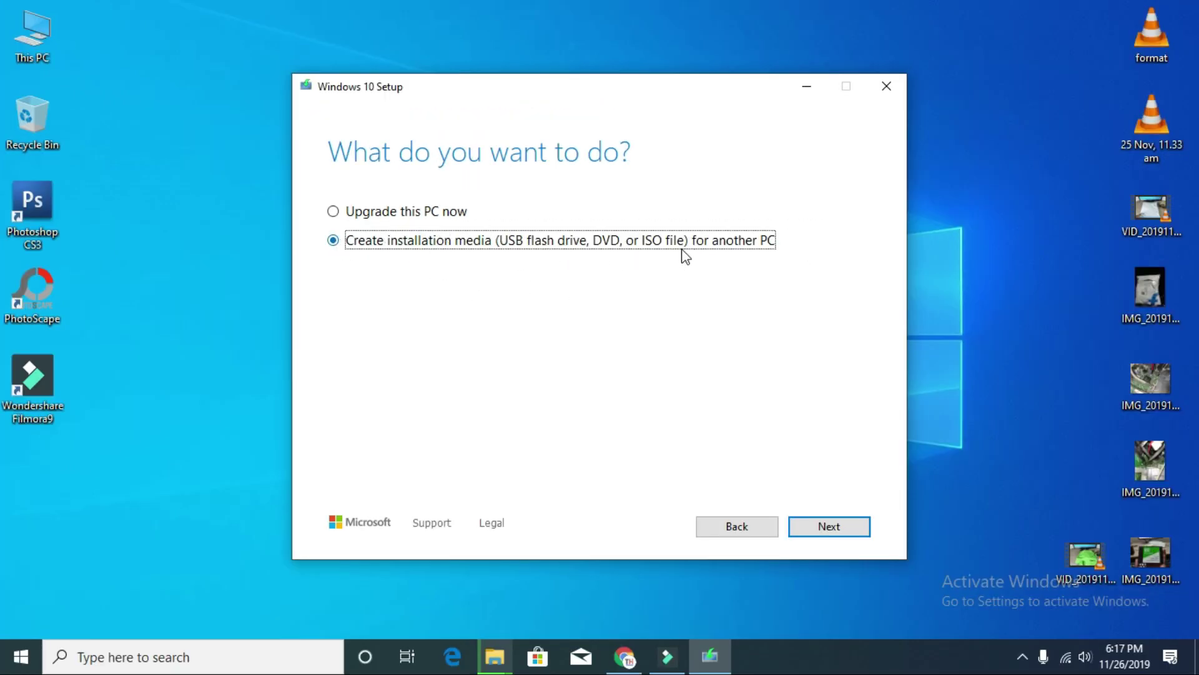
pyautogui.click(850, 528)
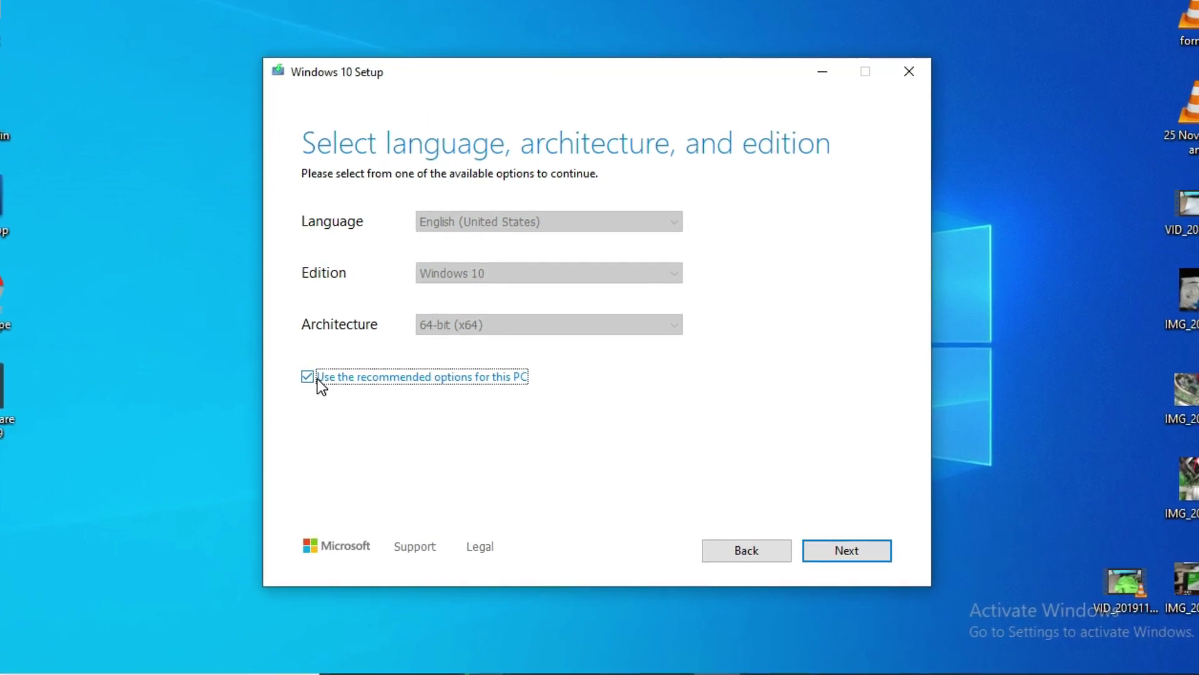
# Review the architecture choices, keep 64-bit (x64), re-enable the recommended options for this PC and continue
pyautogui.click(321, 376)
pyautogui.click(452, 328)
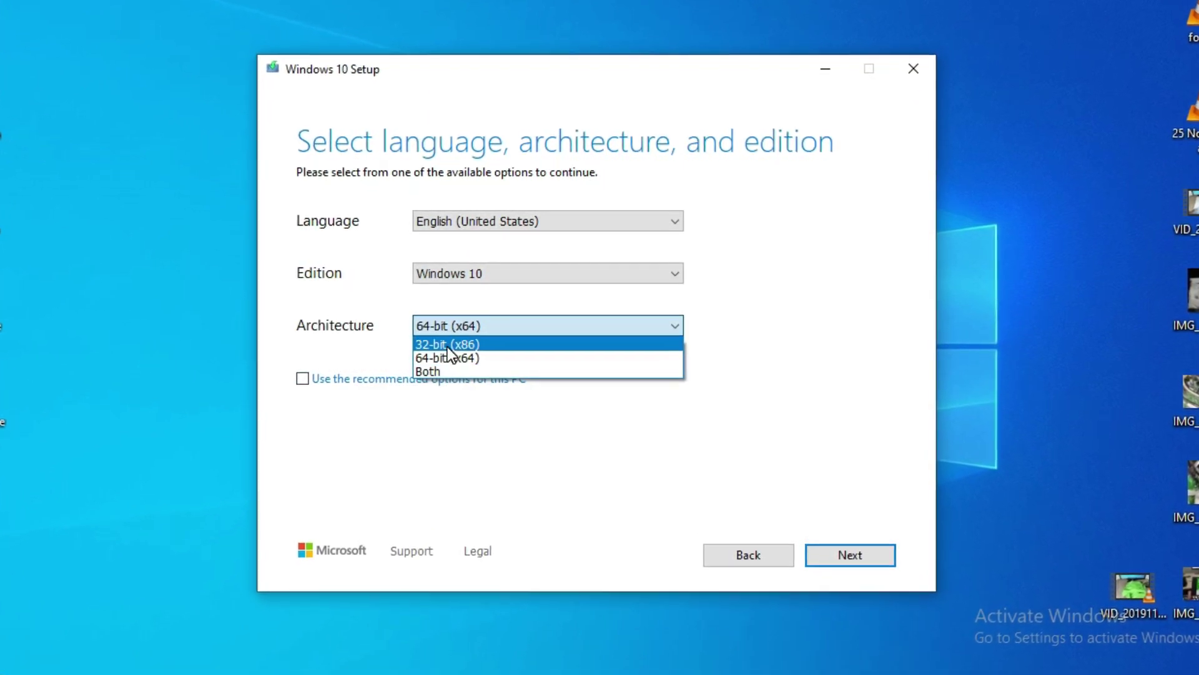
pyautogui.click(359, 406)
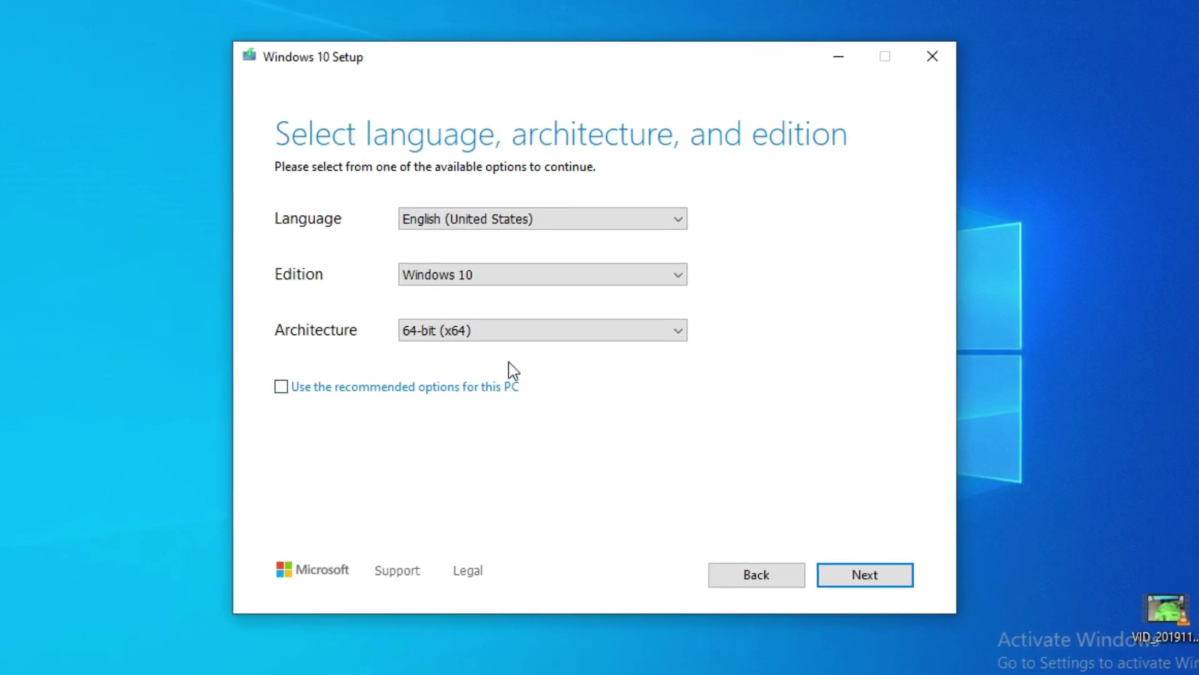
pyautogui.click(495, 330)
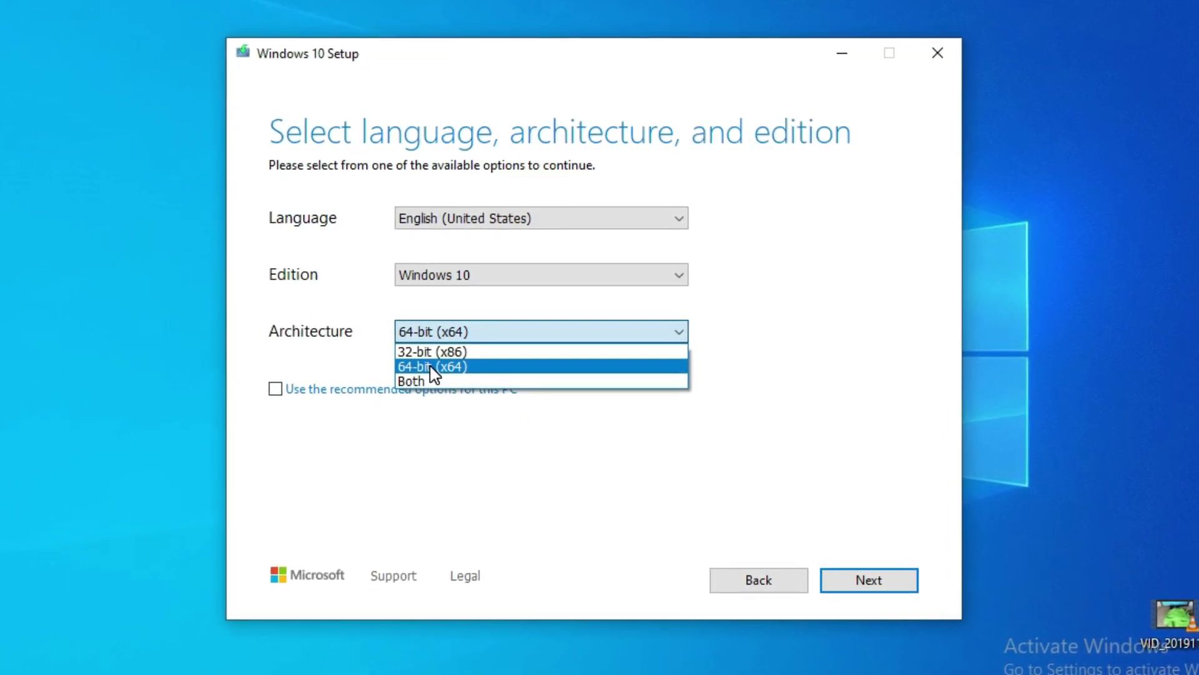
pyautogui.click(431, 372)
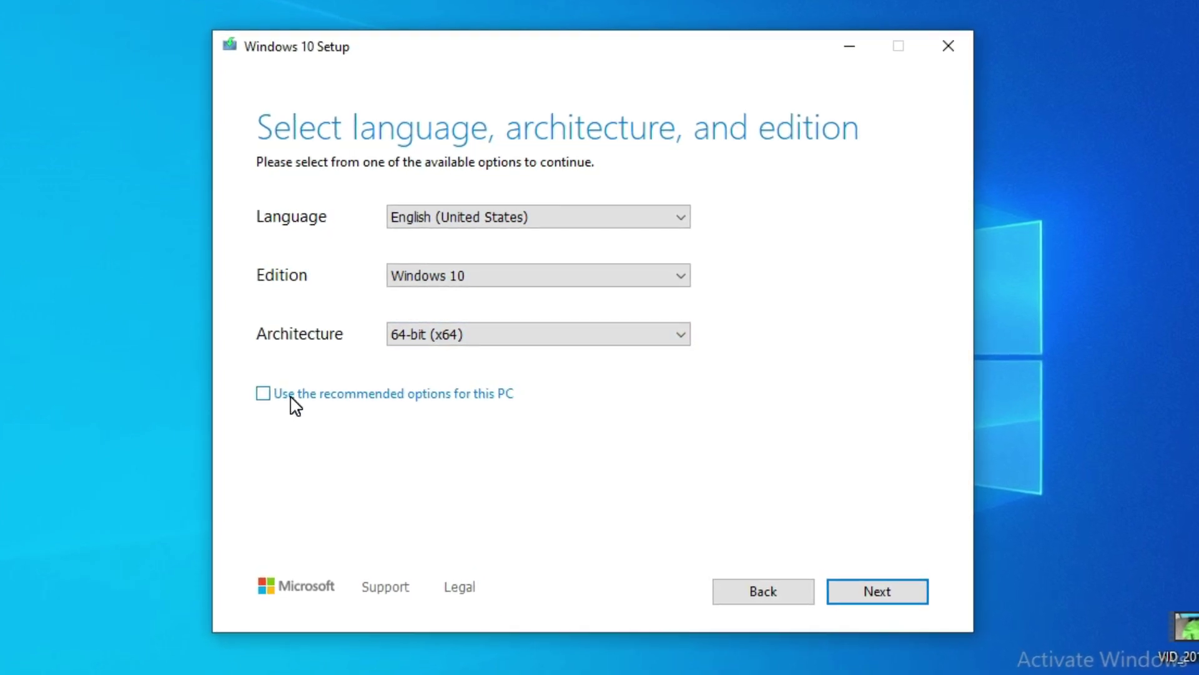
pyautogui.click(340, 394)
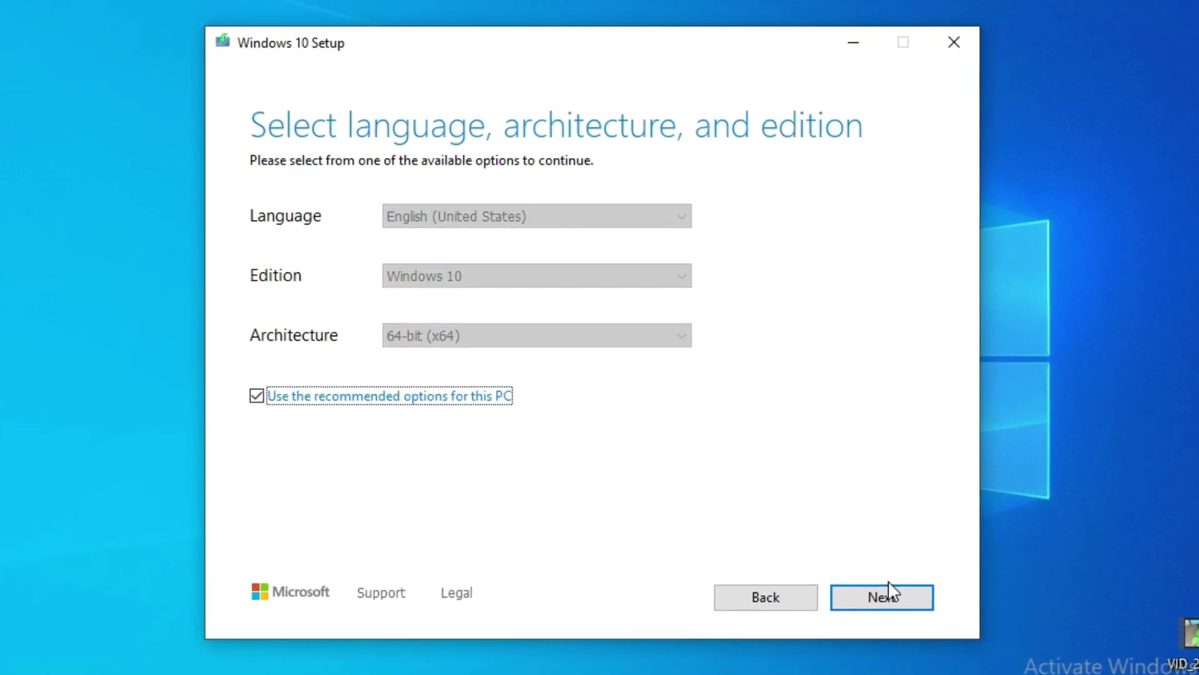
pyautogui.click(894, 598)
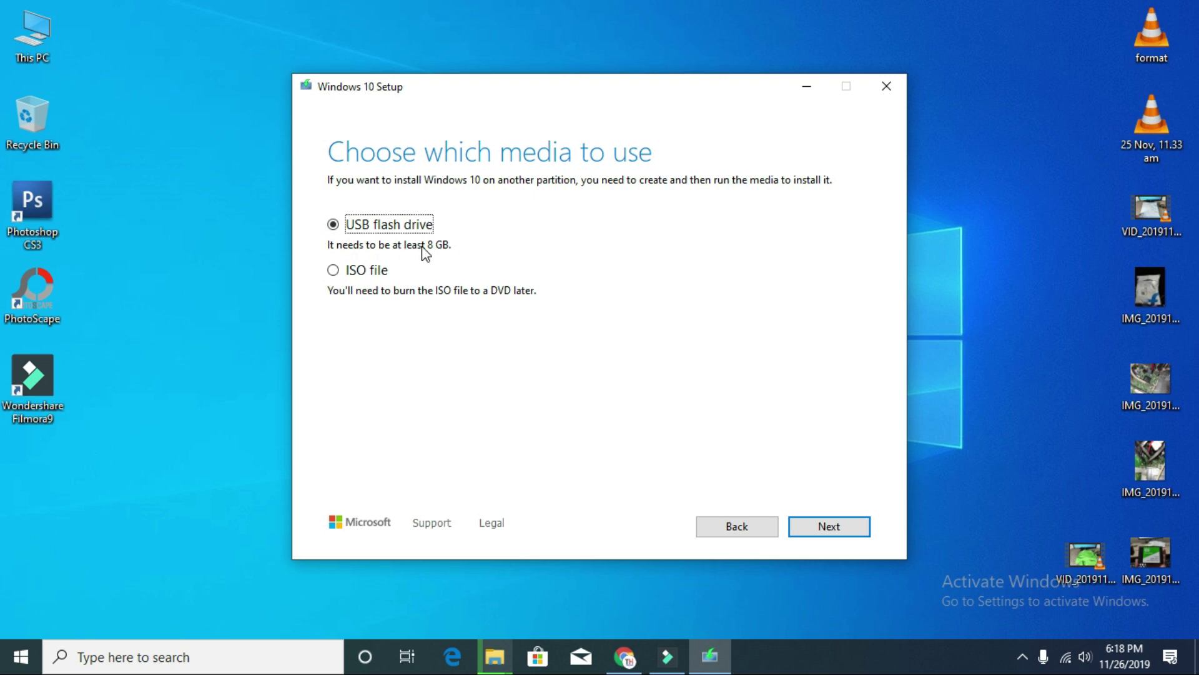
# Compare the ISO file option, choose USB flash drive as the media to use, and continue
pyautogui.click(333, 270)
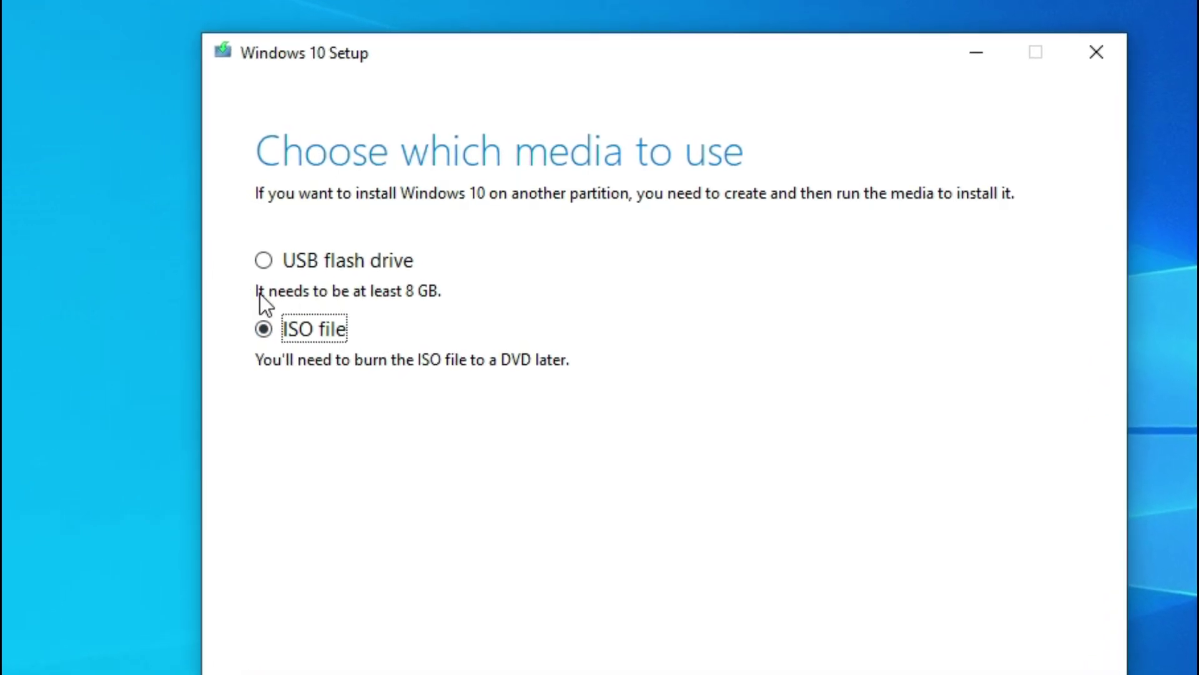
pyautogui.click(272, 264)
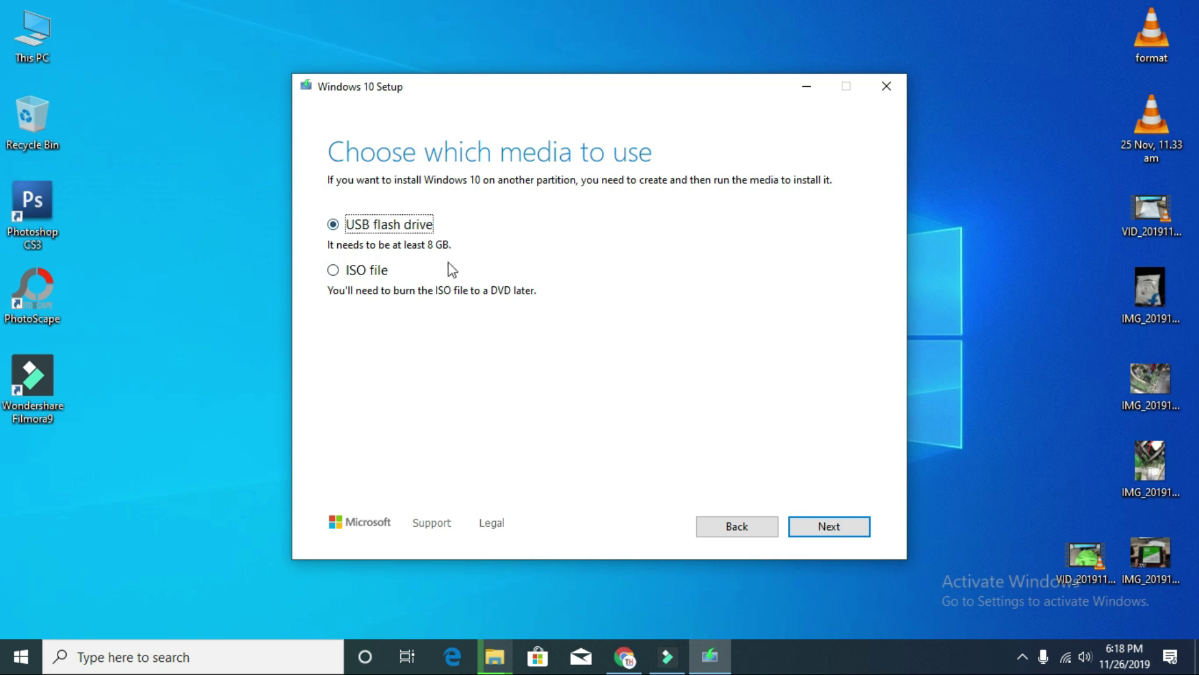
pyautogui.click(825, 529)
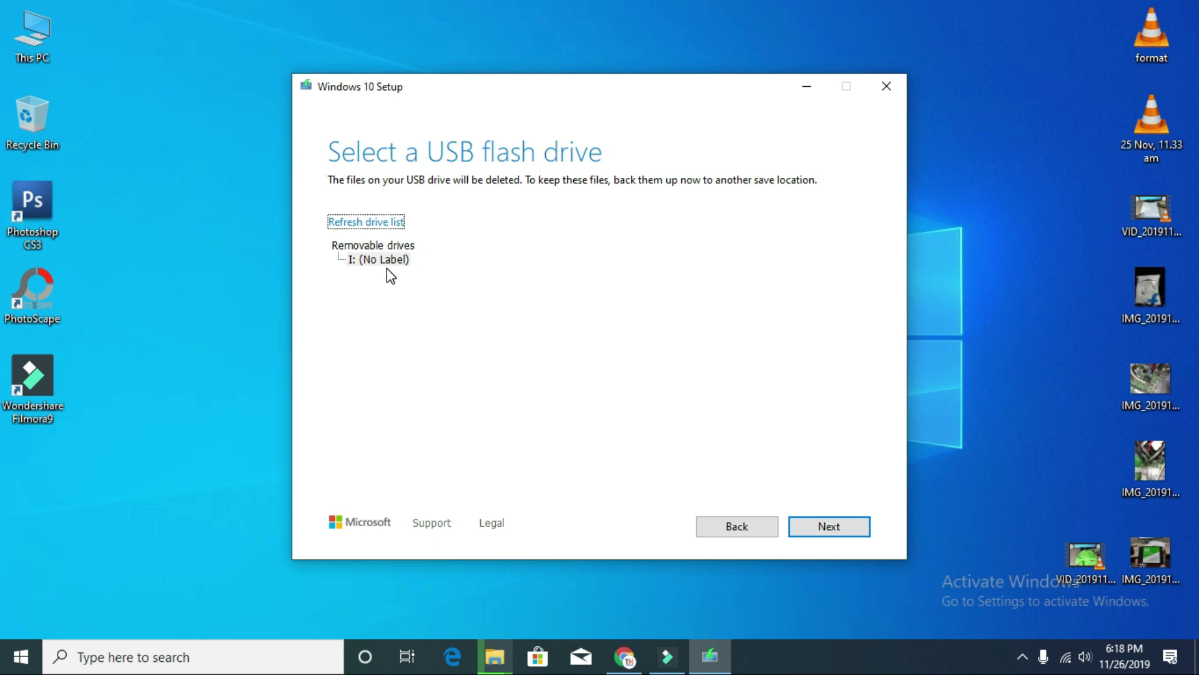
# Select removable drive I: as the target USB flash drive and start the Windows 10 download
pyautogui.doubleClick(52, 61)
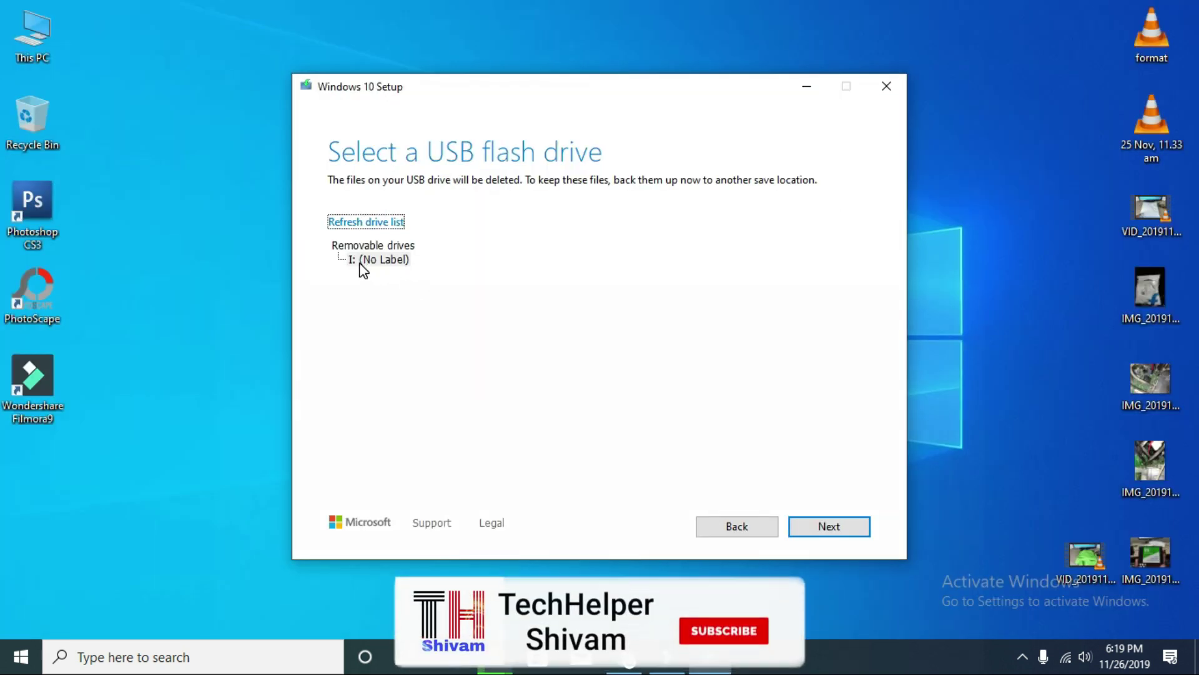
pyautogui.click(398, 261)
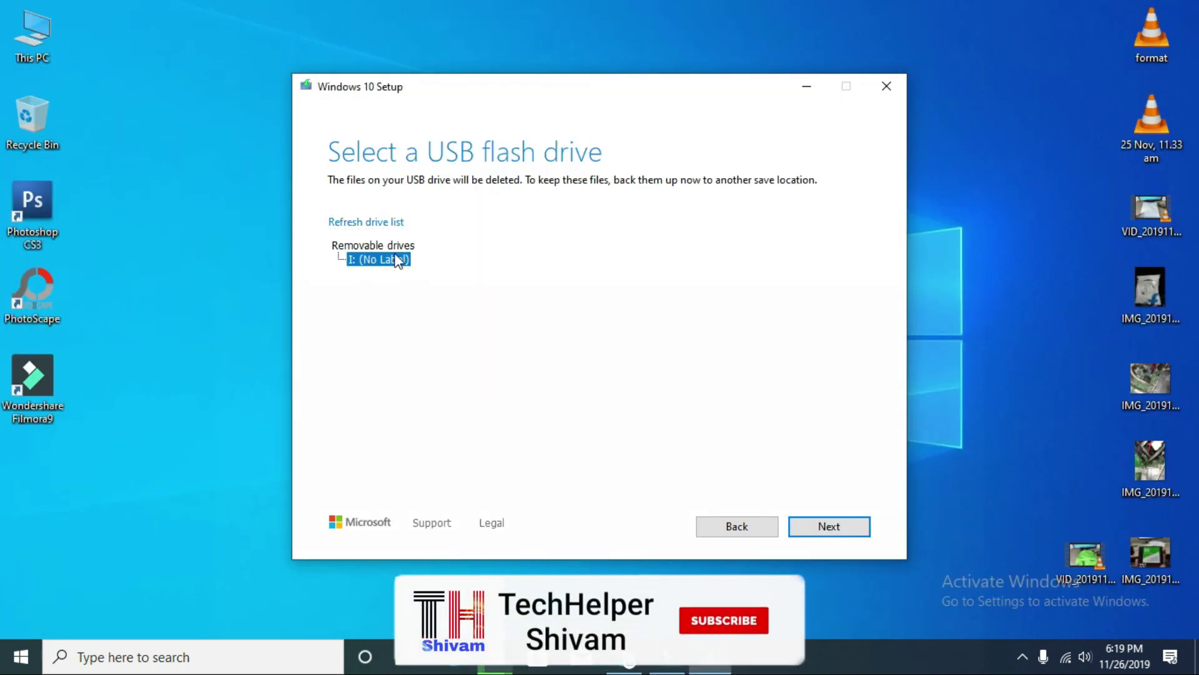
pyautogui.click(829, 527)
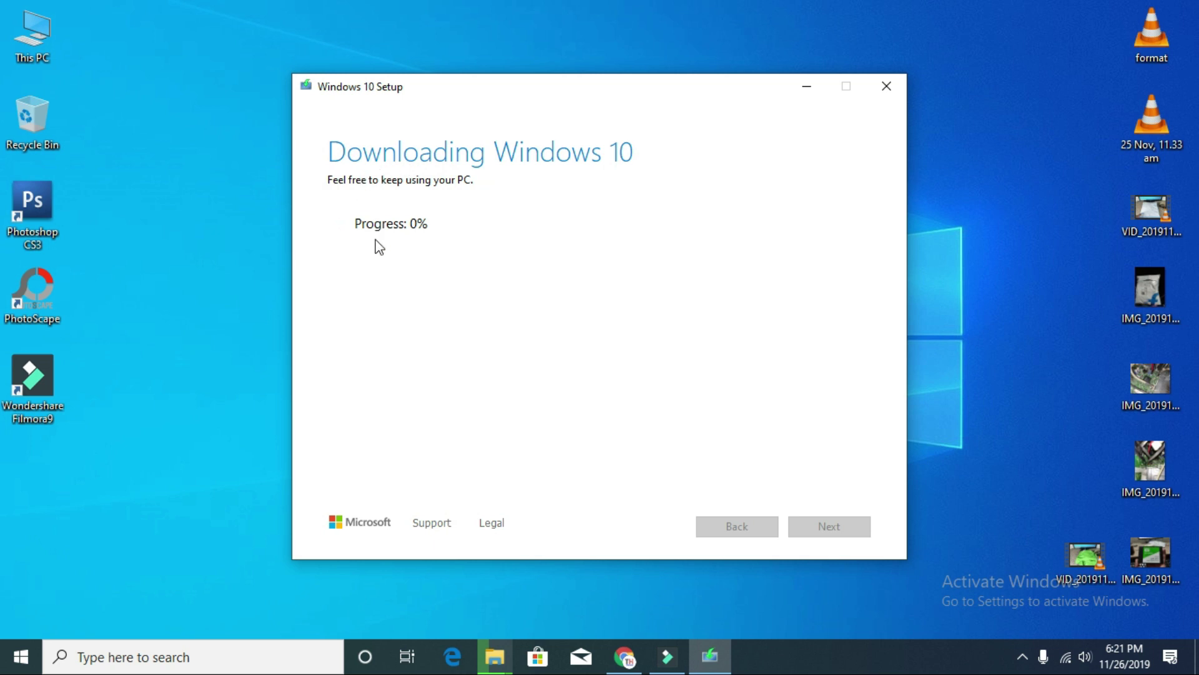
# Inspect the Windows setup files written to USB Drive (I:) and close the window
pyautogui.click(32, 50)
pyautogui.press('Return')
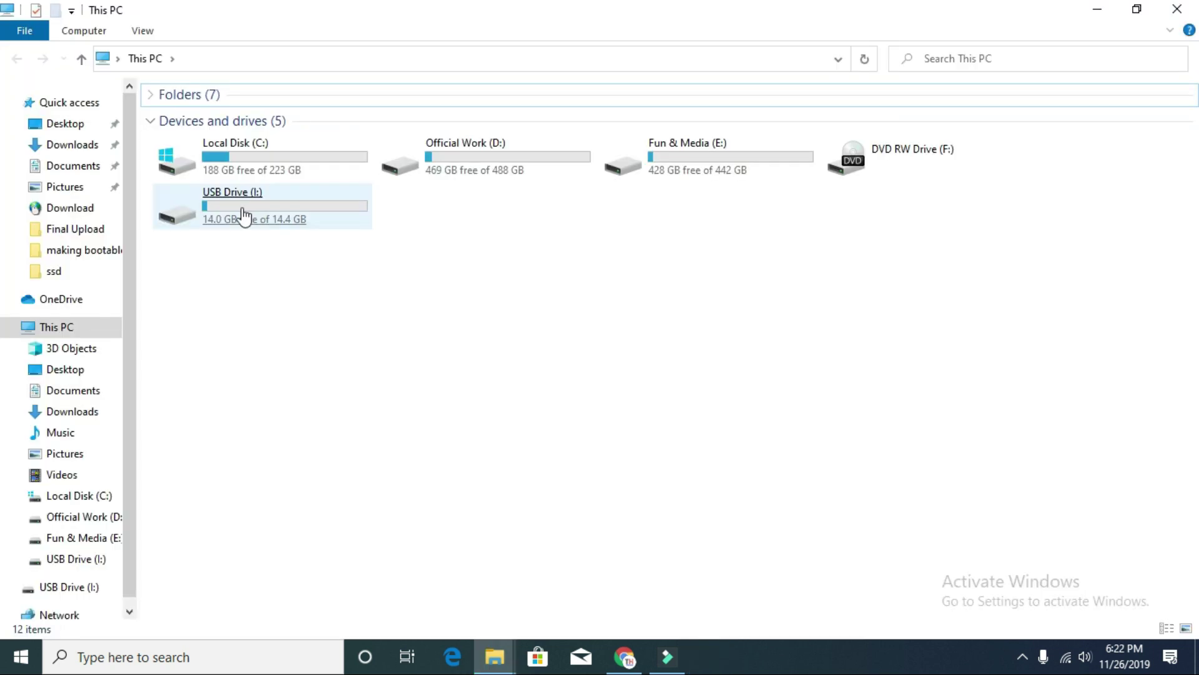
pyautogui.doubleClick(229, 204)
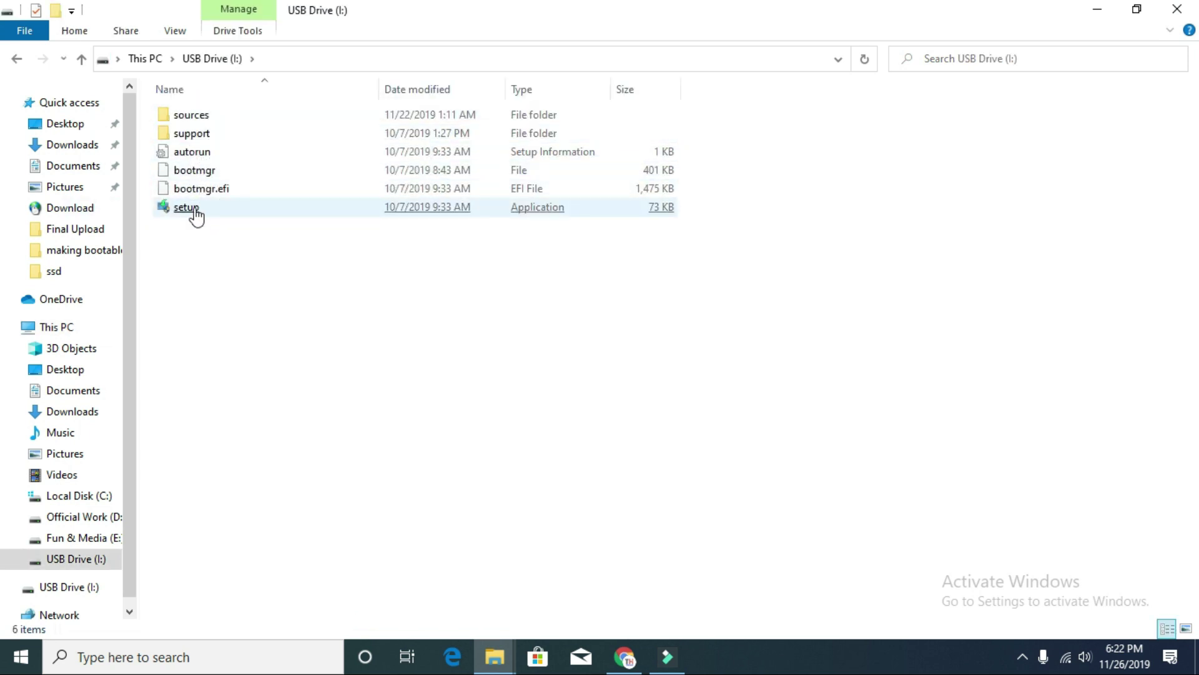
pyautogui.click(1181, 10)
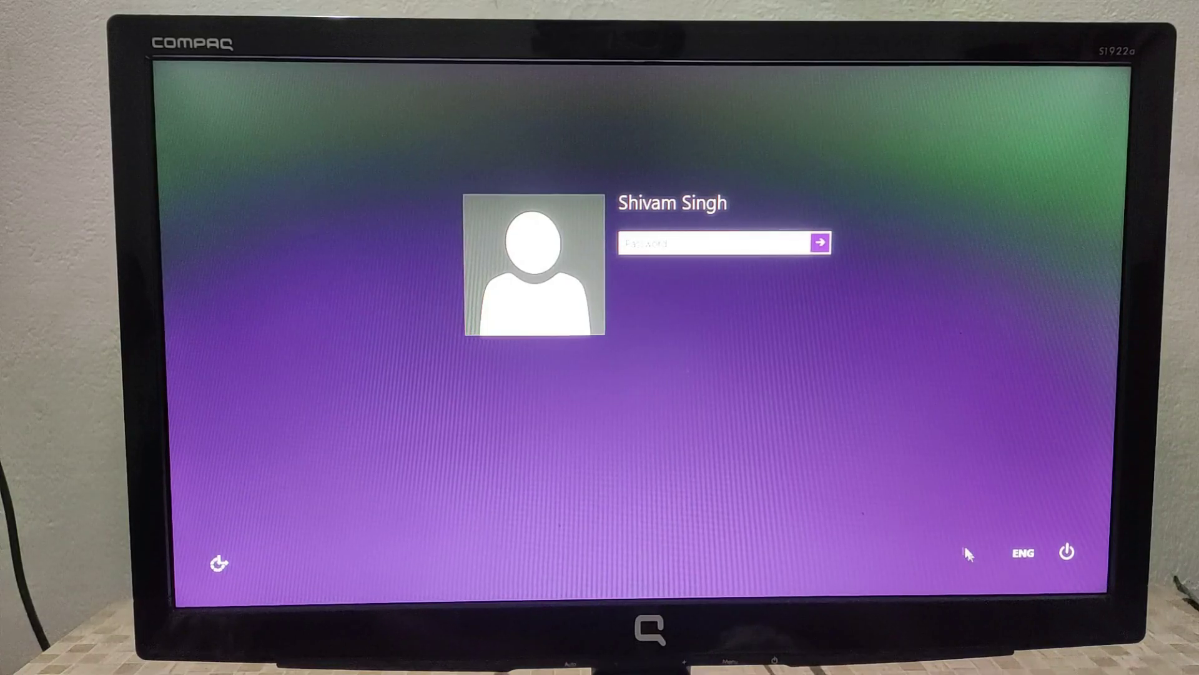
# Restart the target computer from its Windows sign-in screen
pyautogui.click(1065, 552)
pyautogui.click(1055, 514)
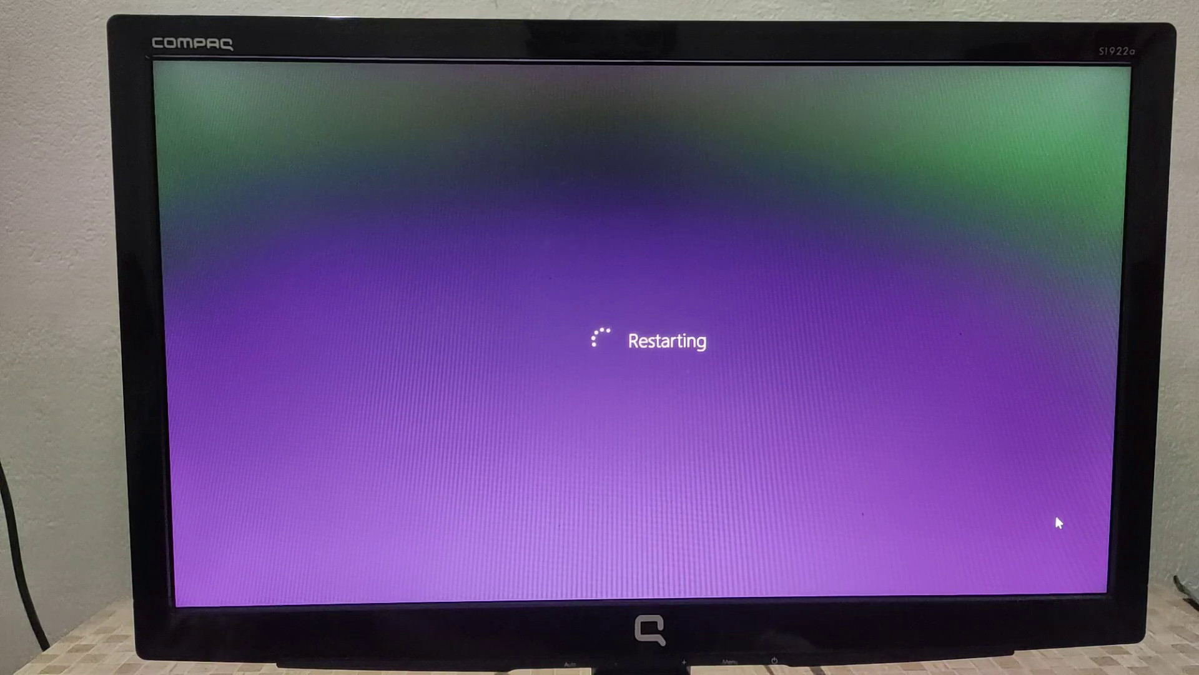